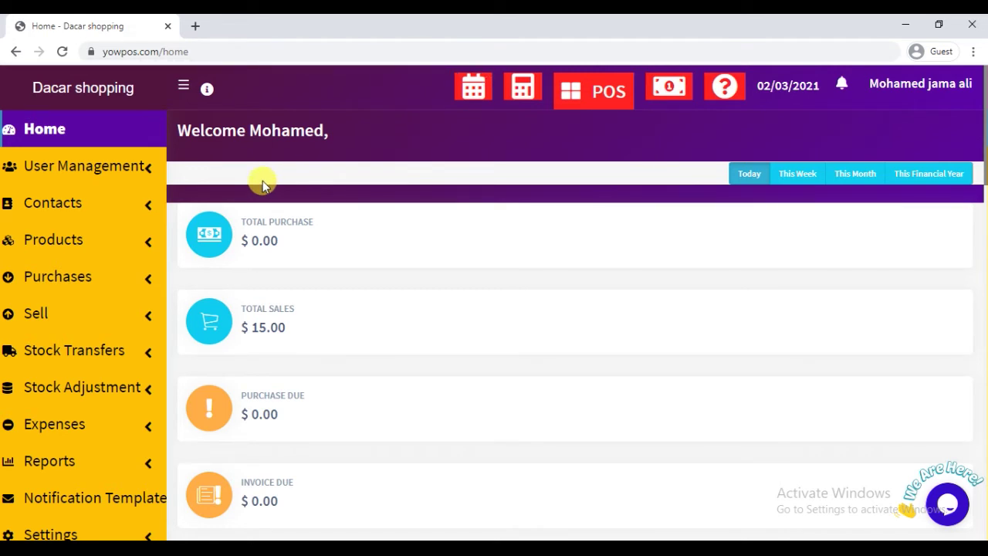
# - Open the Users list under User Management
pyautogui.click(95, 176)
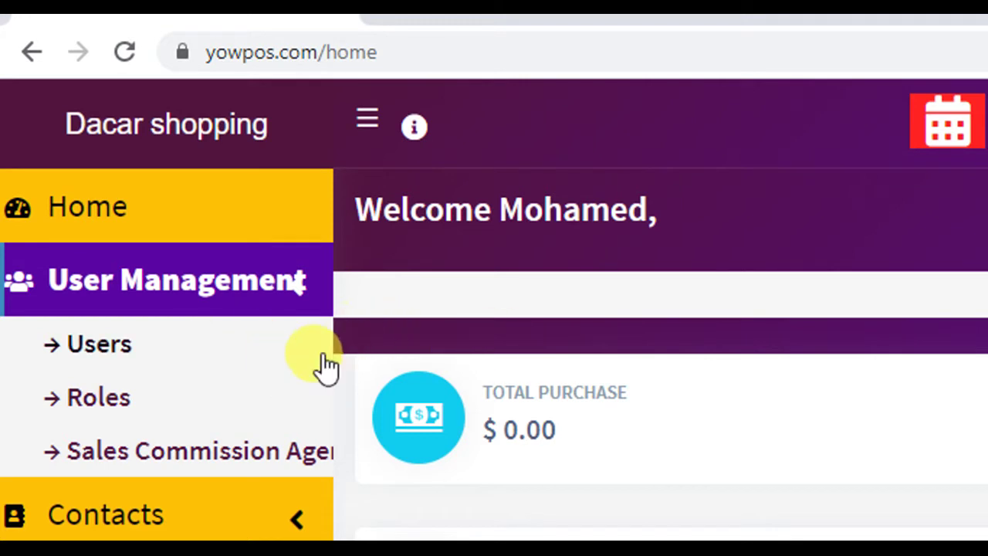
pyautogui.click(82, 355)
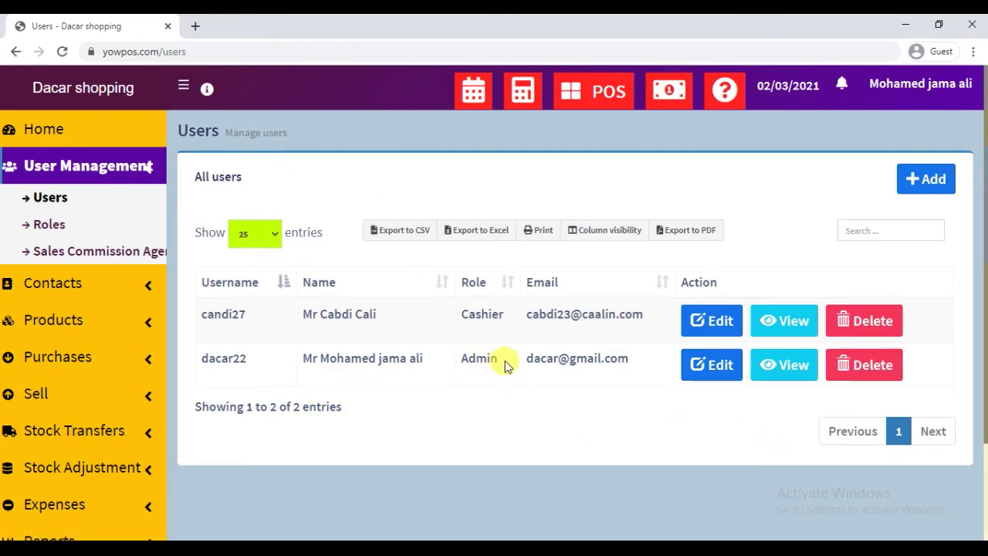
# - Examine the listed users' roles and the account details in the cashier's row
pyautogui.moveTo(507, 315); pyautogui.dragTo(455, 316)
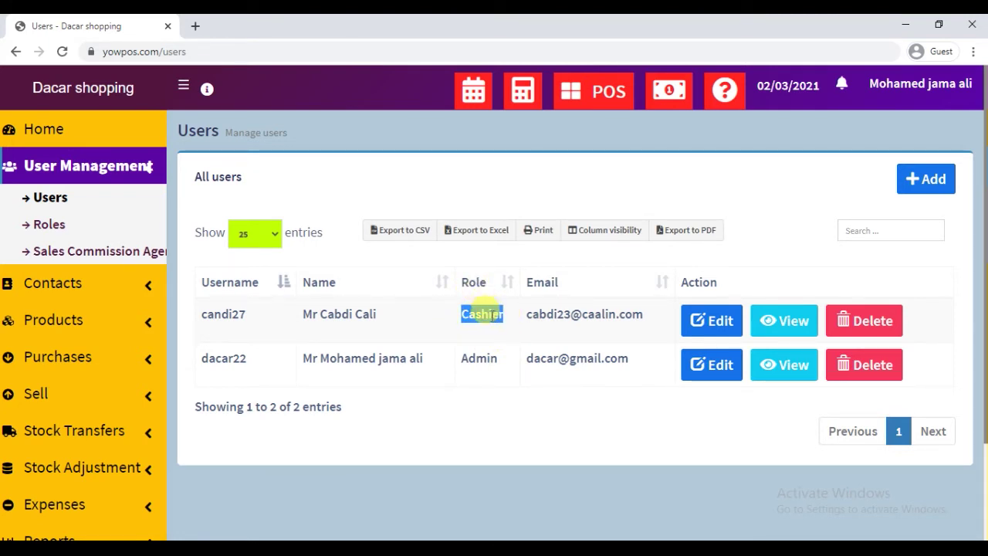
pyautogui.click(482, 314)
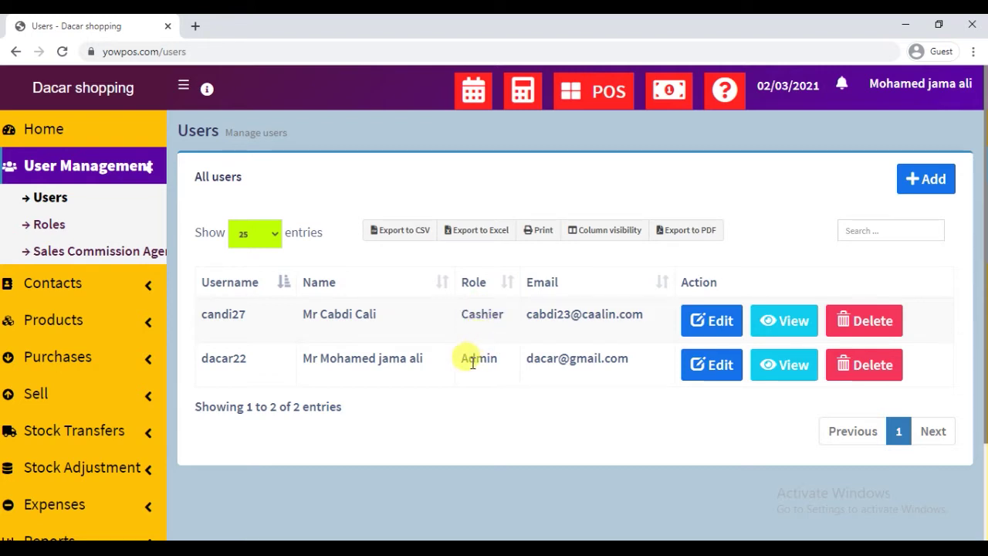
pyautogui.moveTo(462, 358); pyautogui.dragTo(506, 358)
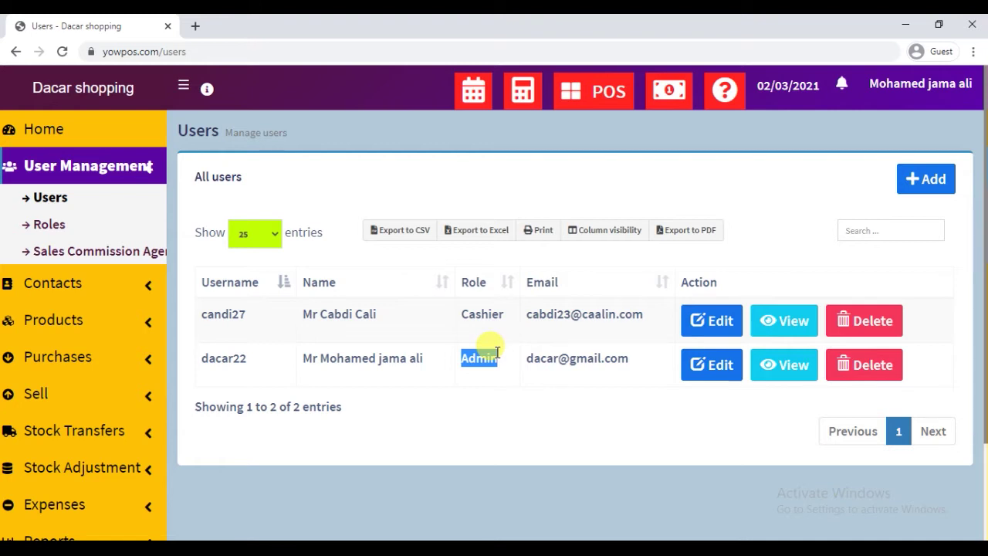
pyautogui.click(489, 393)
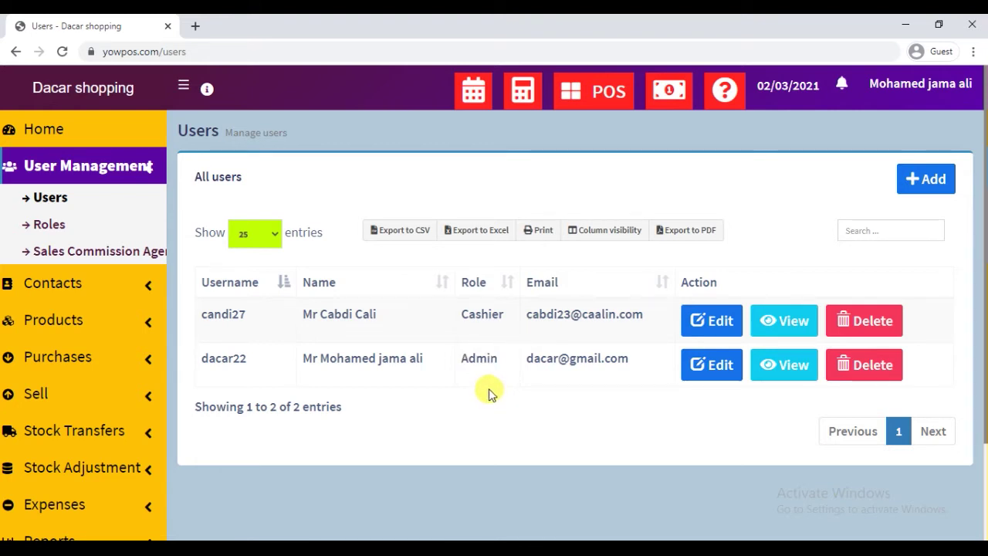
pyautogui.moveTo(452, 360); pyautogui.dragTo(537, 360)
pyautogui.click(474, 393)
pyautogui.click(463, 361)
pyautogui.click(439, 389)
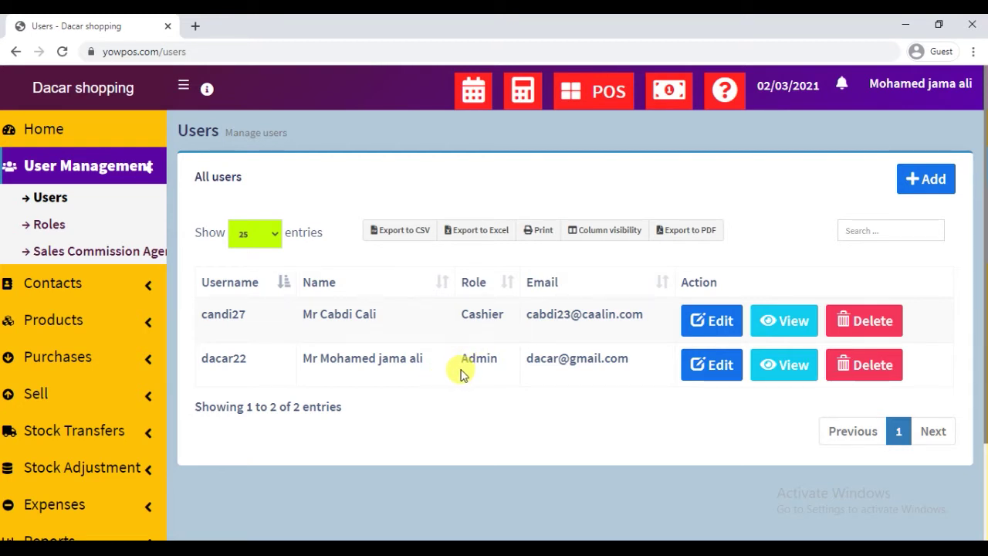
pyautogui.moveTo(464, 358); pyautogui.dragTo(500, 382)
pyautogui.click(477, 408)
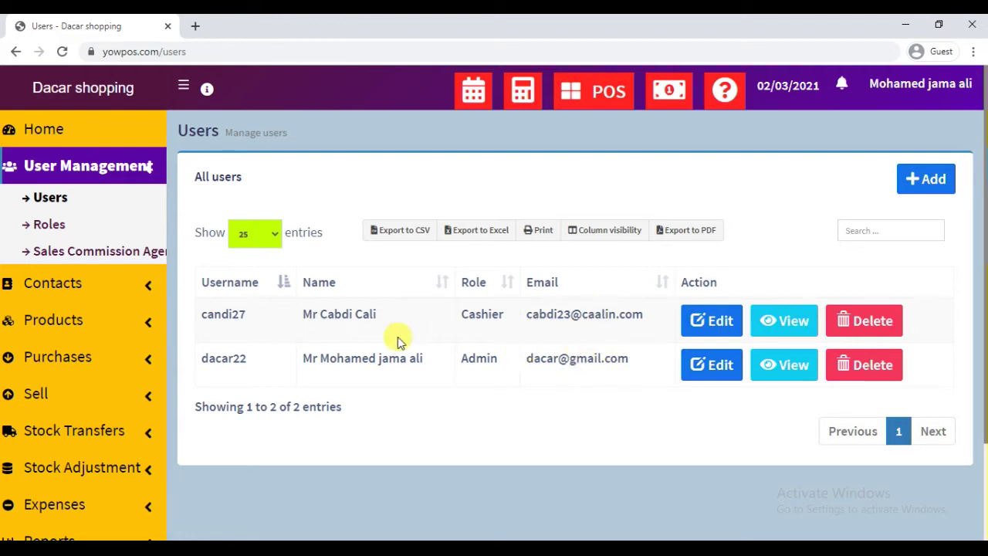
pyautogui.moveTo(301, 323); pyautogui.dragTo(655, 306)
pyautogui.click(649, 316)
pyautogui.moveTo(204, 314); pyautogui.dragTo(620, 314)
pyautogui.click(562, 330)
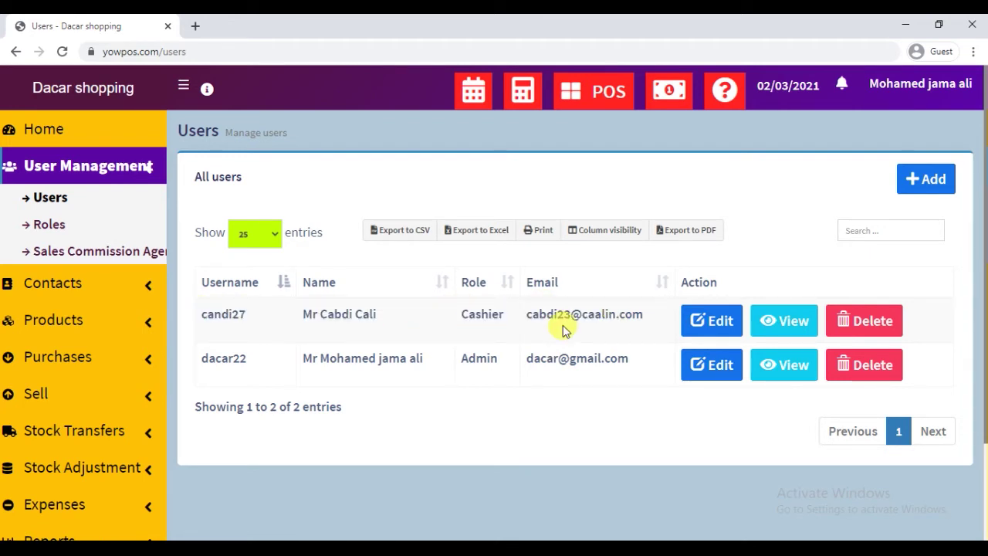
# - Open the cashier's user record for editing
pyautogui.click(705, 324)
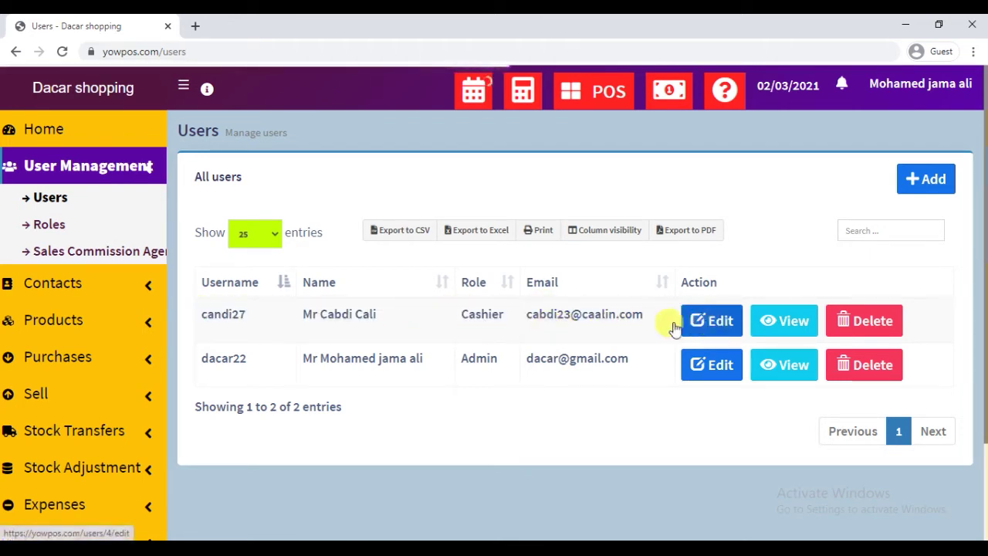
pyautogui.moveTo(643, 315); pyautogui.dragTo(199, 318)
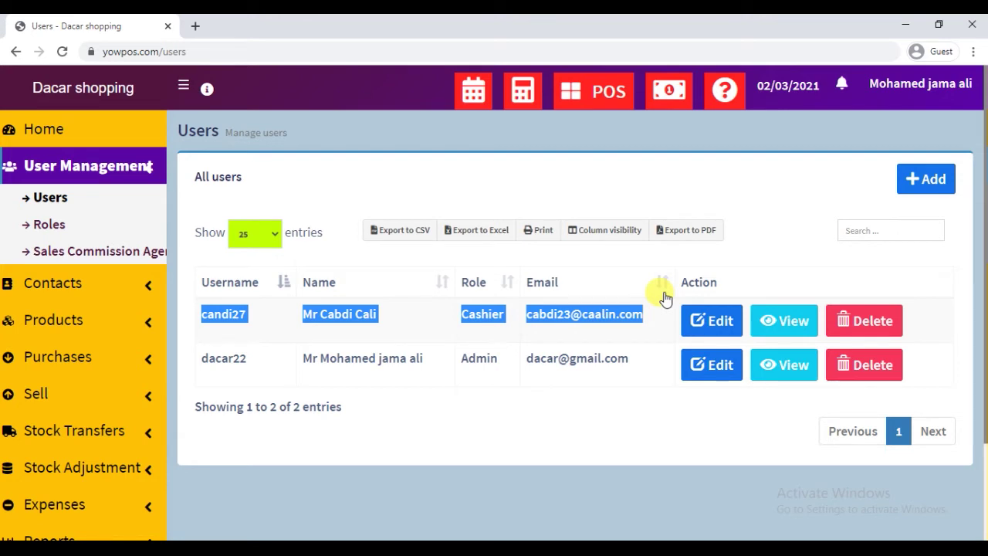
pyautogui.click(706, 323)
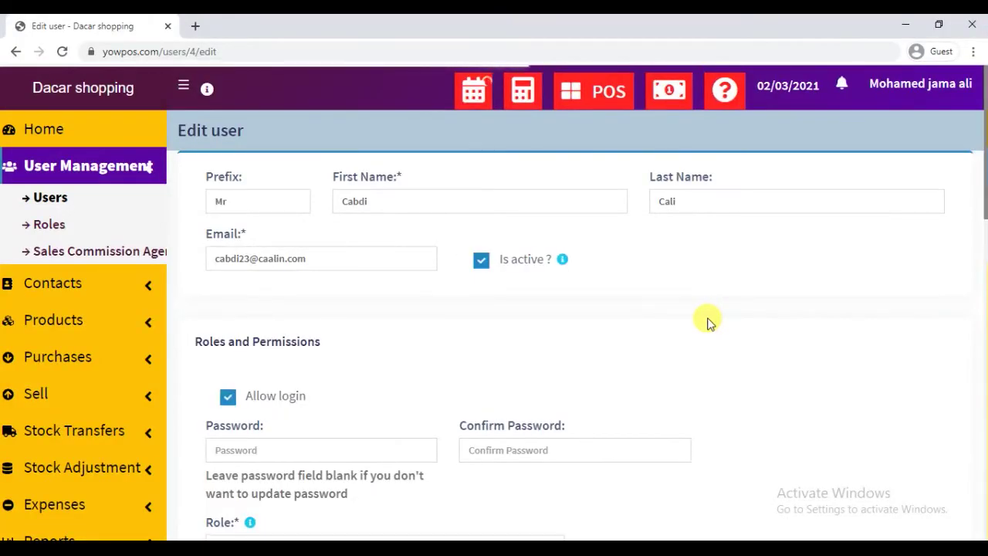
# - Set the cashier's Sales Commission Percentage to 5 in the Sales section
pyautogui.scroll(-3, 708, 324)
pyautogui.scroll(-6, 708, 331)
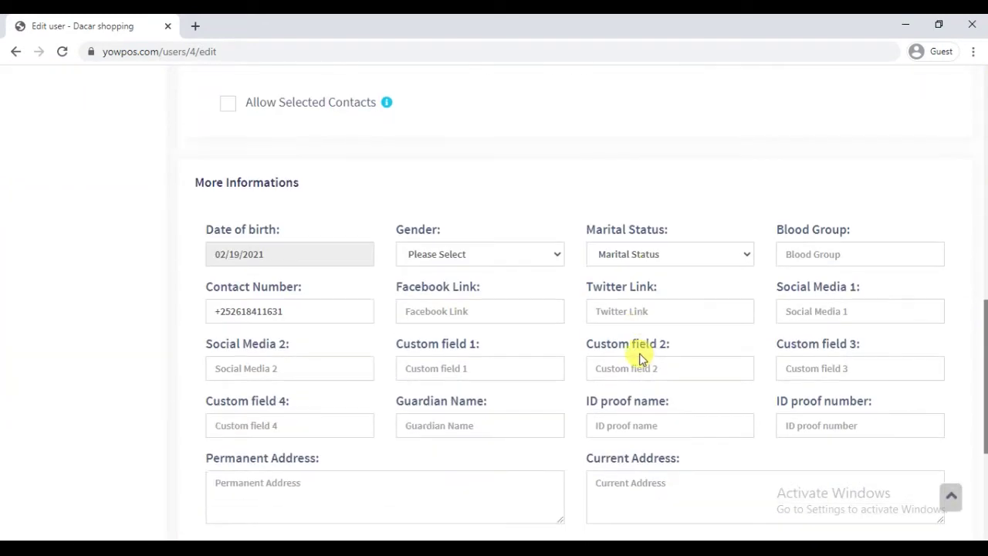
pyautogui.scroll(3, 639, 358)
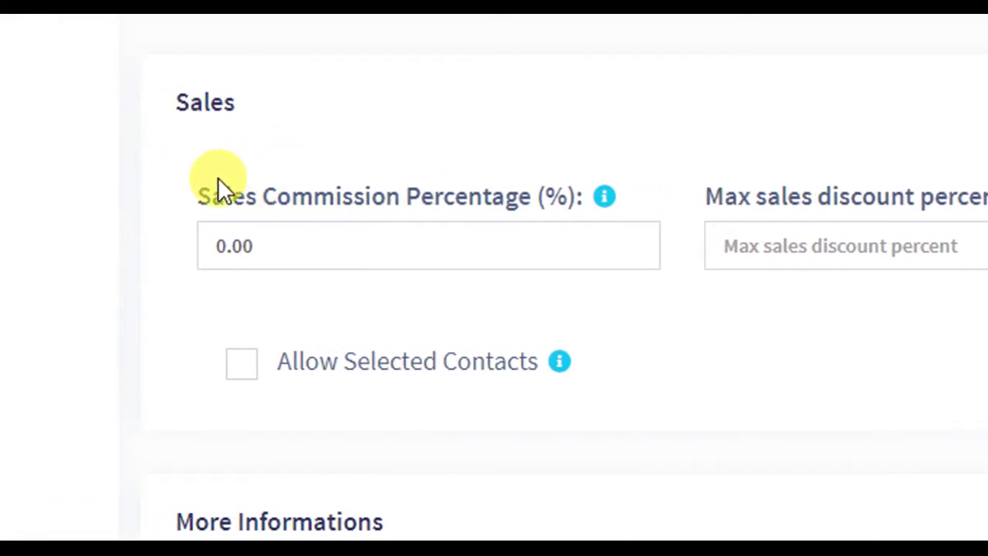
pyautogui.moveTo(195, 204); pyautogui.dragTo(407, 205)
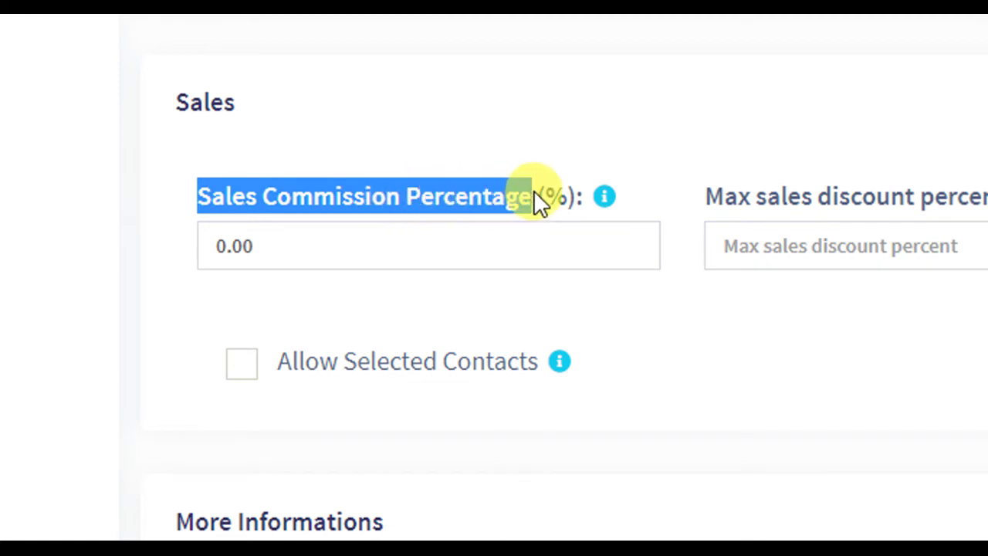
pyautogui.moveTo(535, 196); pyautogui.dragTo(539, 209)
pyautogui.click(461, 235)
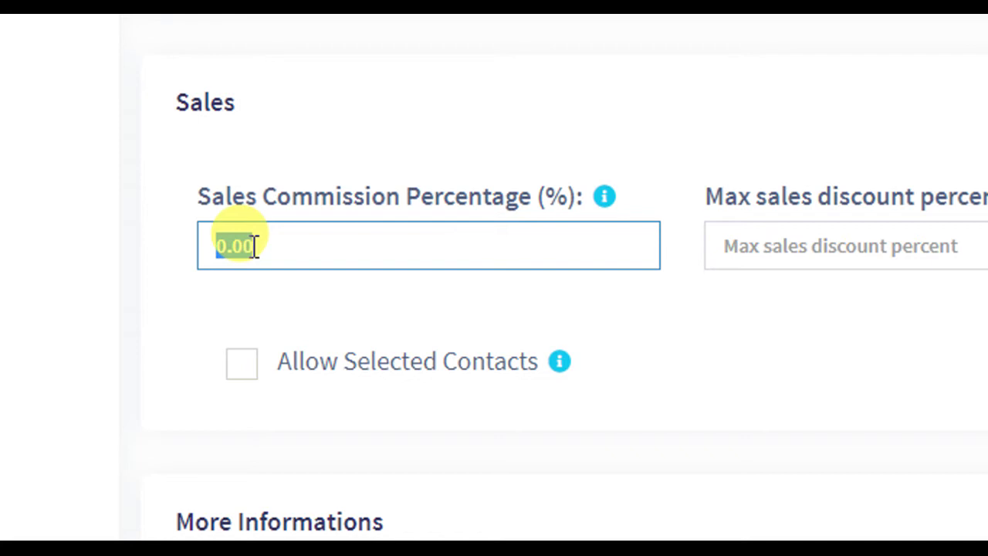
pyautogui.write('1')
pyautogui.press('BackSpace')
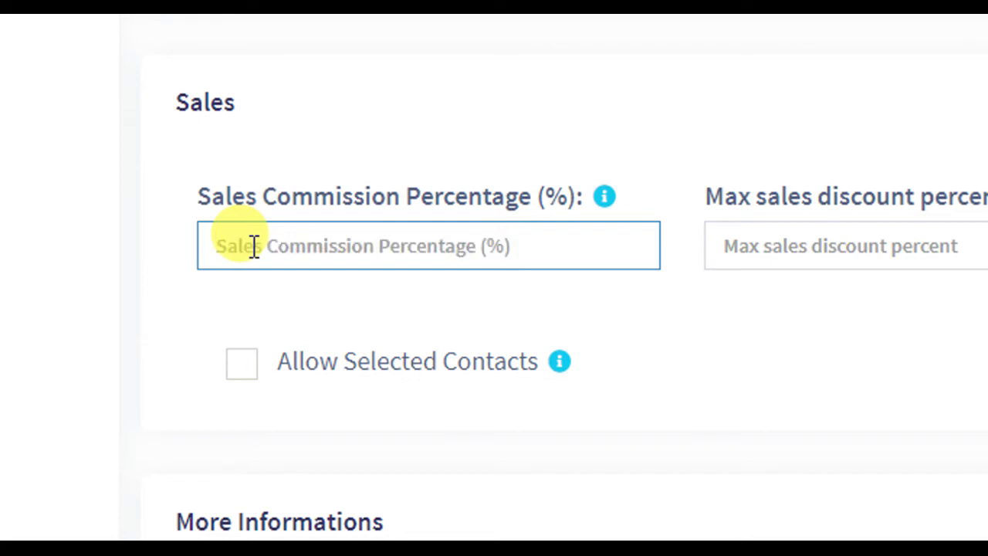
pyautogui.write('2')
pyautogui.press('BackSpace')
pyautogui.write('5')
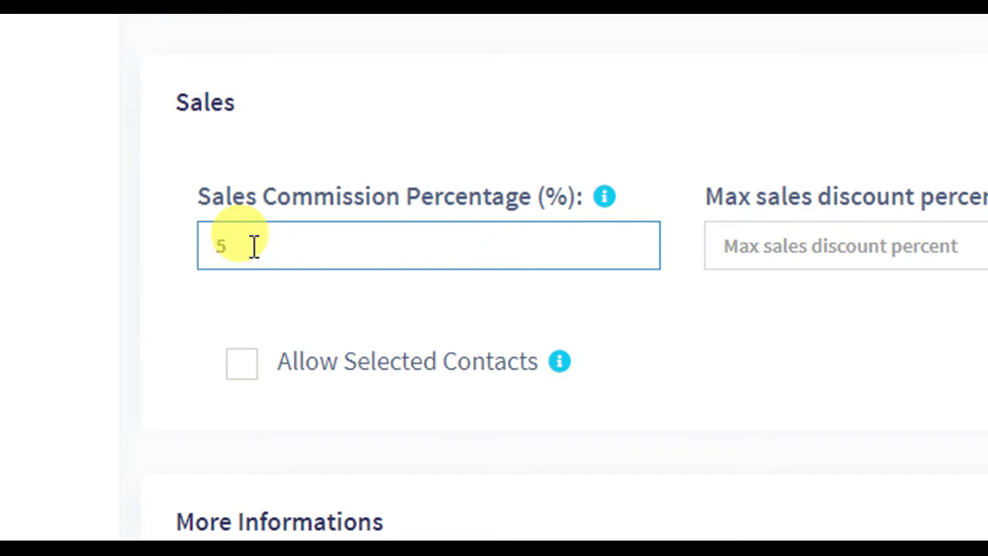
pyautogui.click(149, 225)
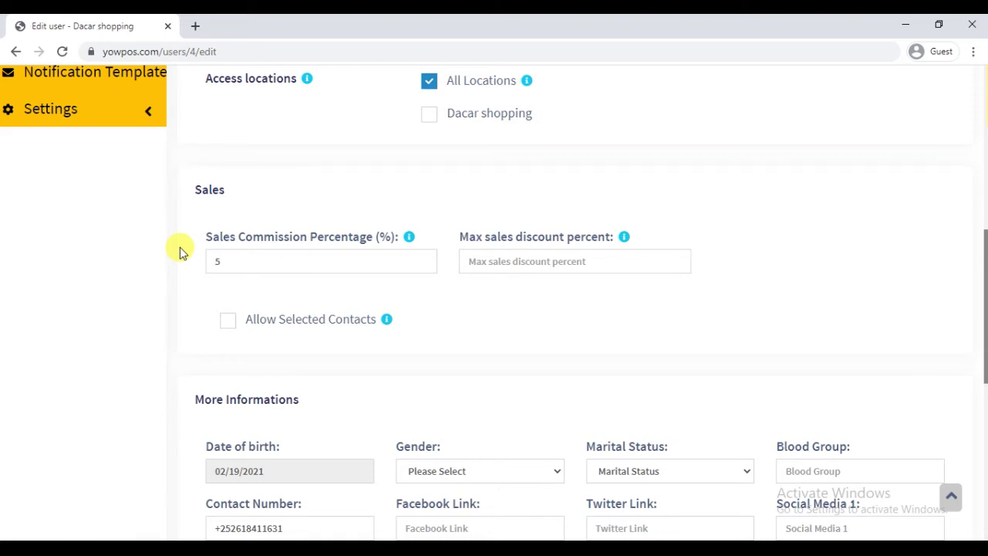
# - Review the cashier's sales commission entry and the additional information fields of the user record
pyautogui.click(241, 267)
pyautogui.click(186, 274)
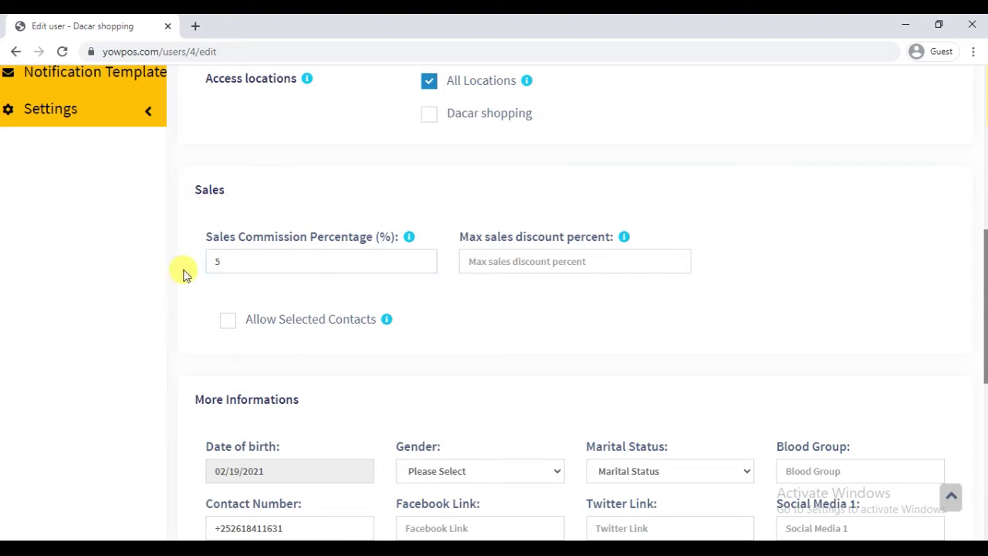
pyautogui.moveTo(203, 242); pyautogui.dragTo(386, 242)
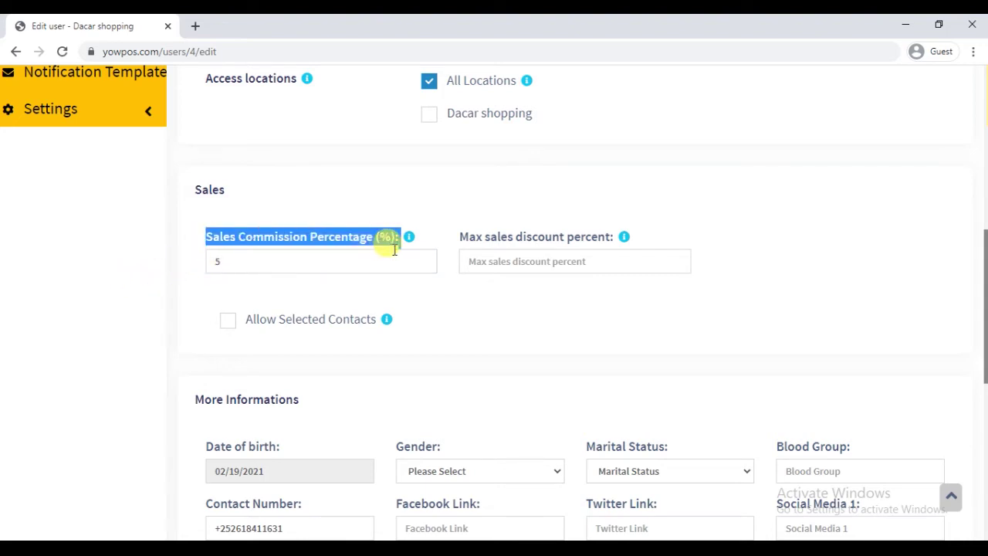
pyautogui.click(348, 267)
pyautogui.doubleClick(347, 267)
pyautogui.click(461, 293)
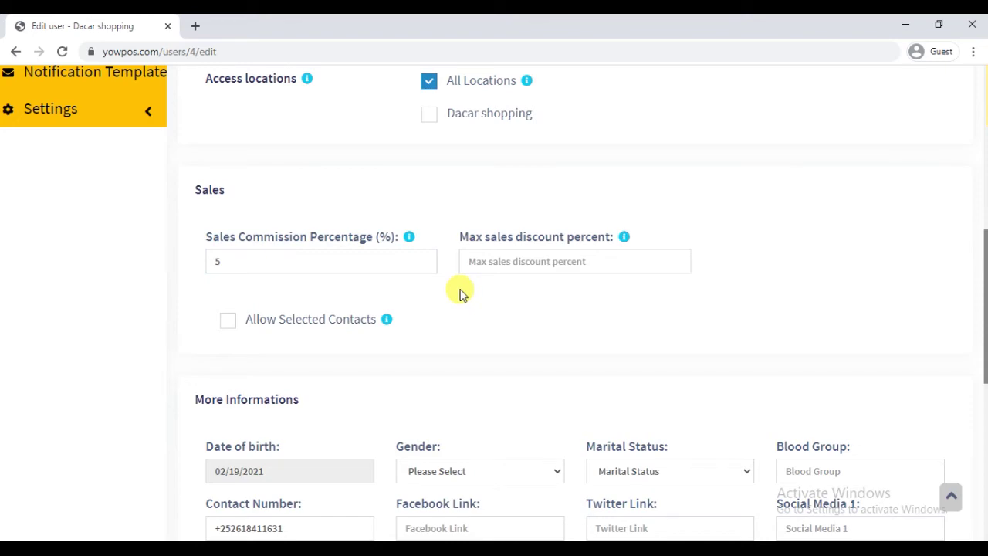
pyautogui.scroll(-6, 538, 294)
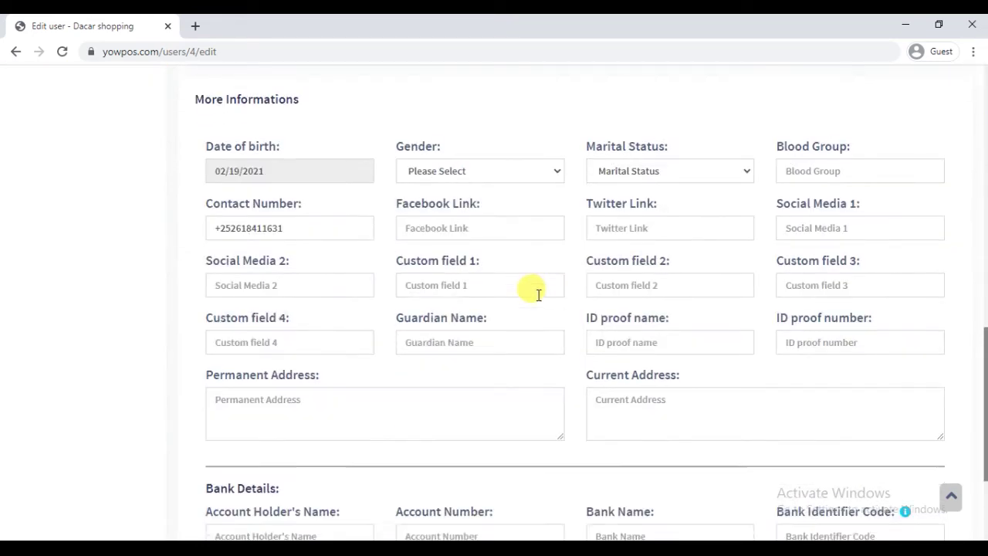
pyautogui.scroll(5, 555, 294)
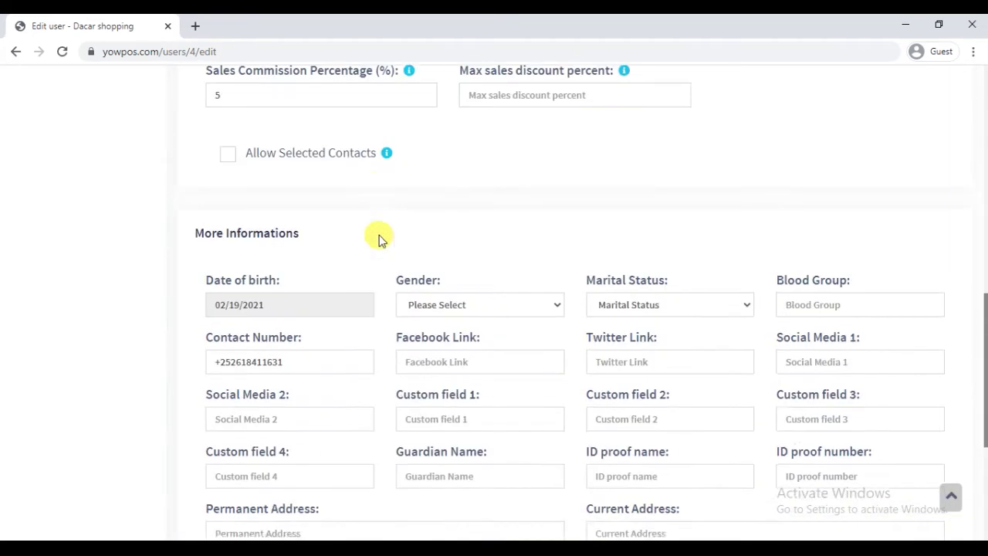
pyautogui.moveTo(257, 139); pyautogui.dragTo(214, 139)
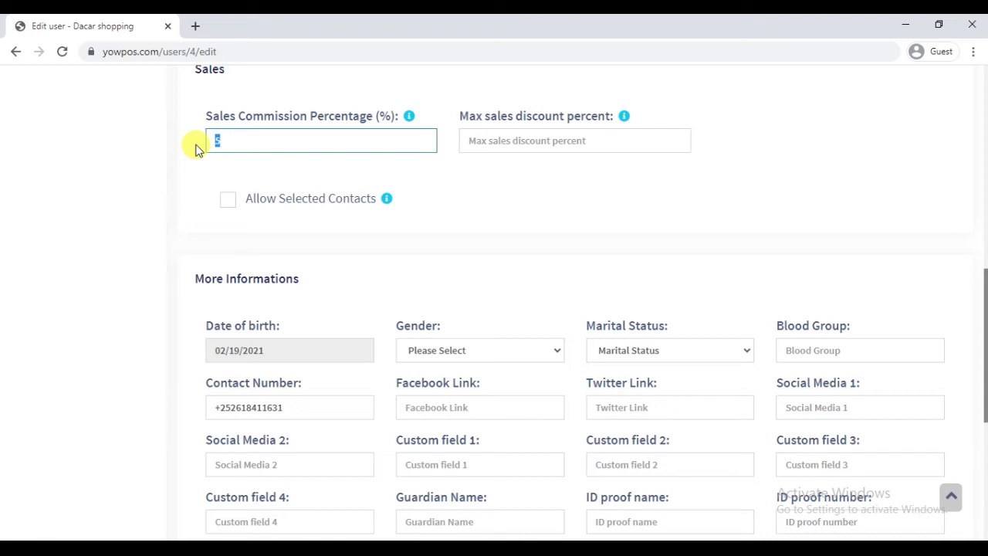
pyautogui.click(462, 189)
pyautogui.scroll(-1, 471, 162)
pyautogui.scroll(2, 443, 165)
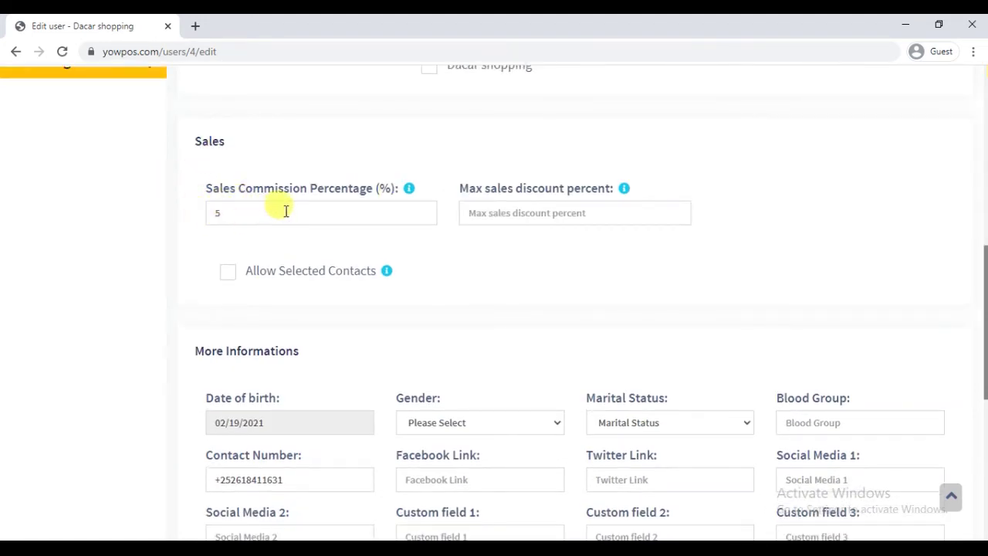
# - Save the changes to the cashier's user record
pyautogui.scroll(-6, 811, 246)
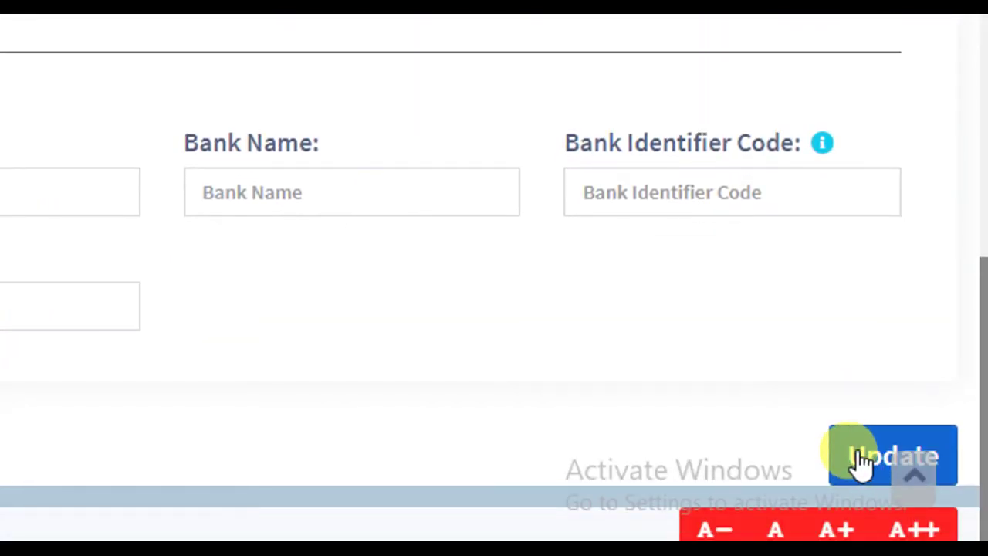
pyautogui.click(861, 461)
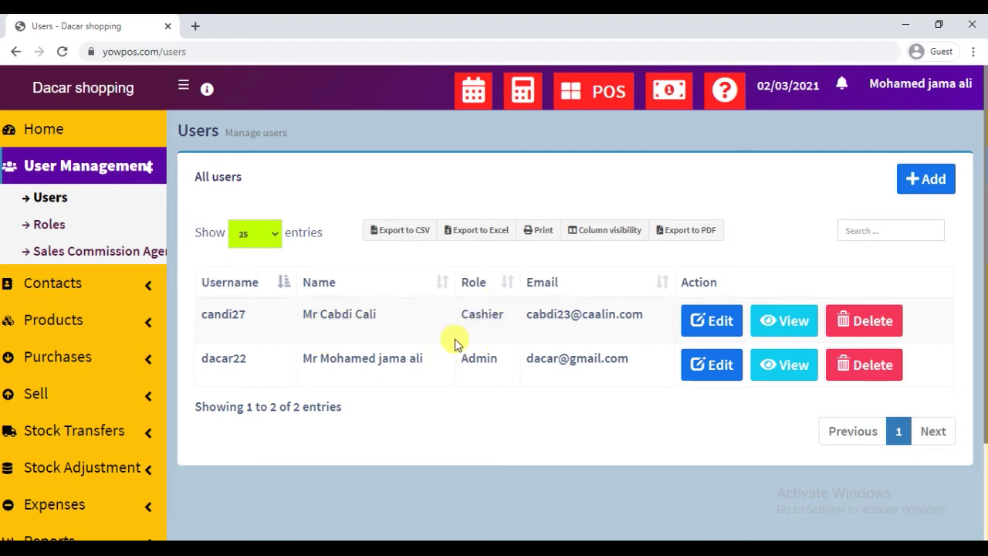
# - Start adding a new user and enter mr as the prefix
pyautogui.click(932, 193)
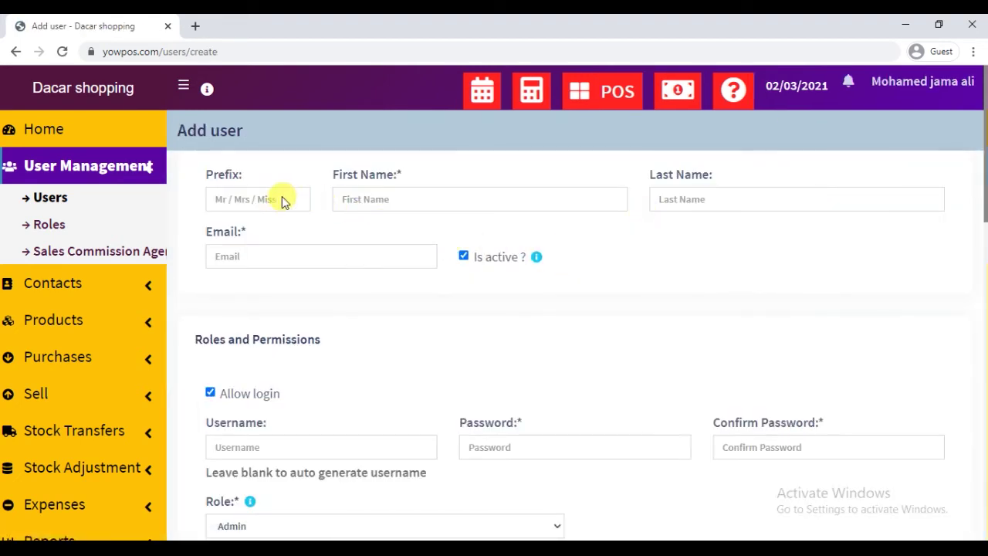
pyautogui.click(281, 196)
pyautogui.write('m')
# - Examine the name, email, username and password fields of the new user form
pyautogui.click(494, 204)
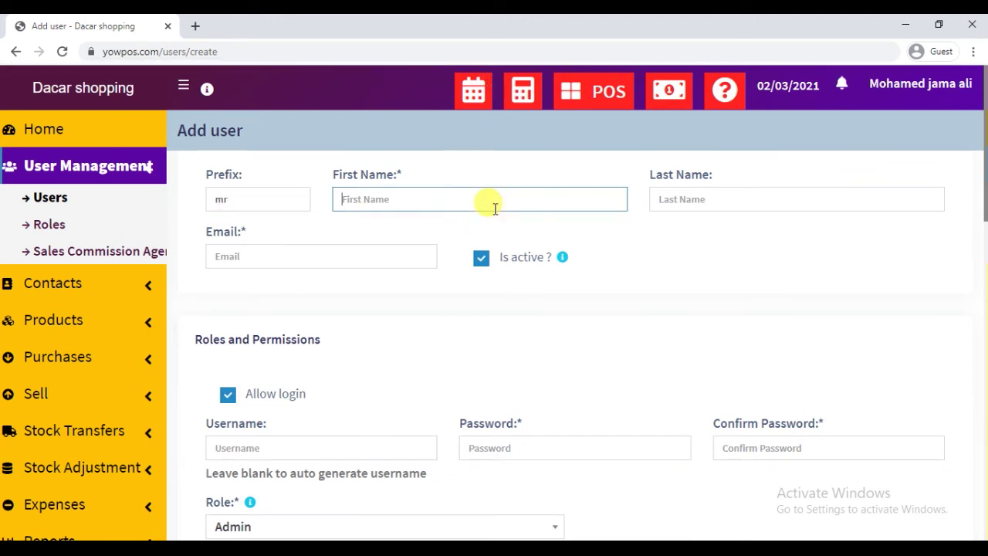
pyautogui.click(721, 204)
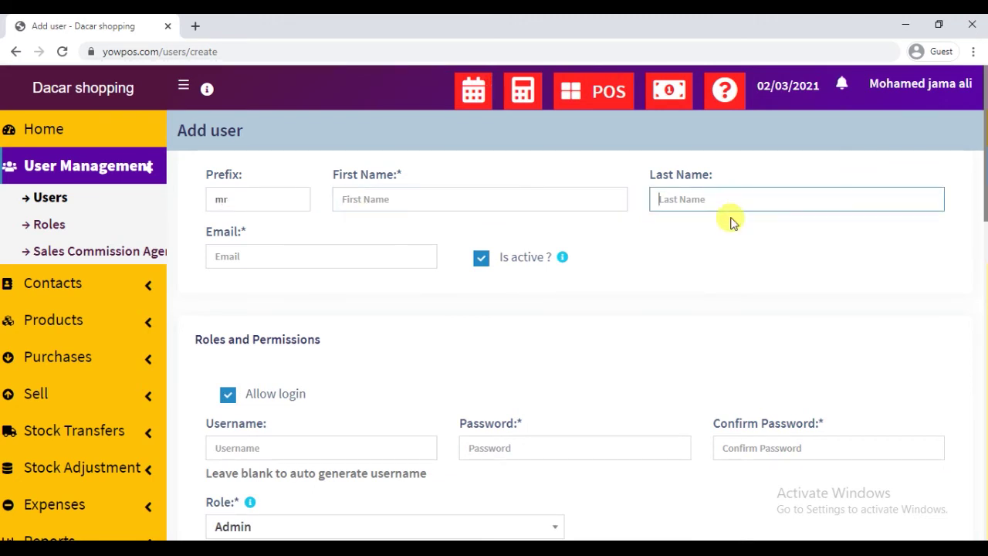
pyautogui.scroll(-1, 731, 219)
pyautogui.click(391, 181)
pyautogui.scroll(-2, 381, 185)
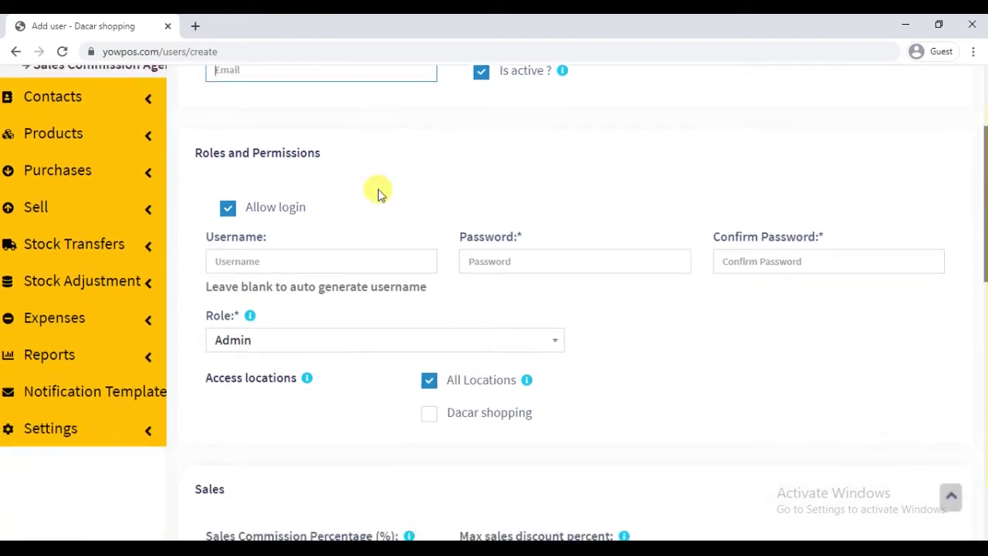
pyautogui.click(263, 232)
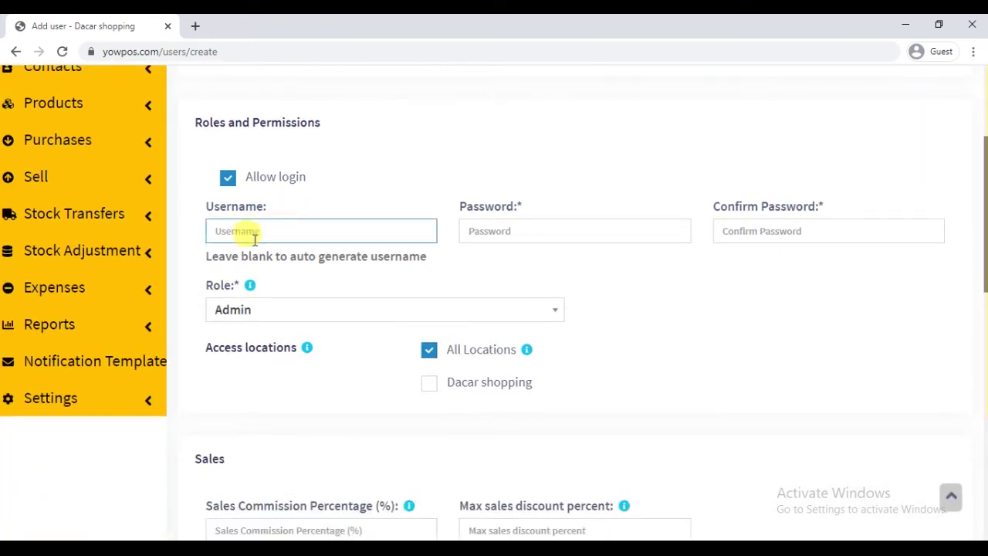
pyautogui.click(511, 231)
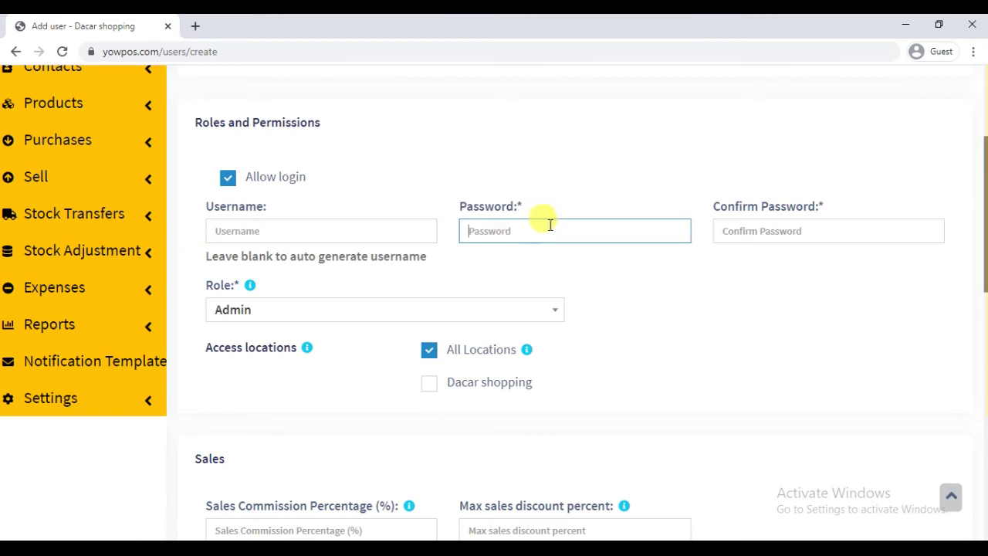
pyautogui.click(776, 234)
# - Set the new user's role to Cashier under Roles and Permissions
pyautogui.tripleClick(203, 290)
pyautogui.moveTo(236, 284); pyautogui.dragTo(286, 311)
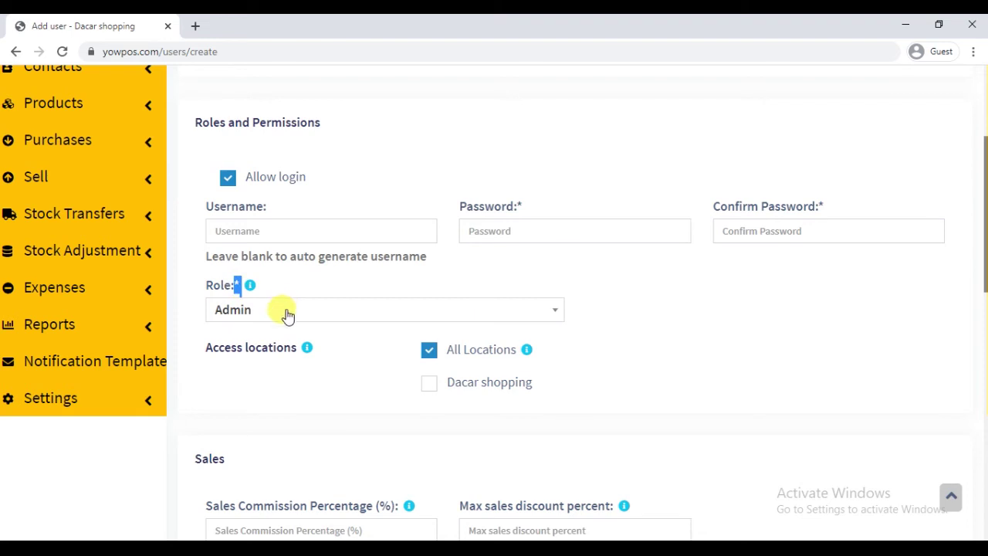
pyautogui.click(287, 315)
pyautogui.click(247, 365)
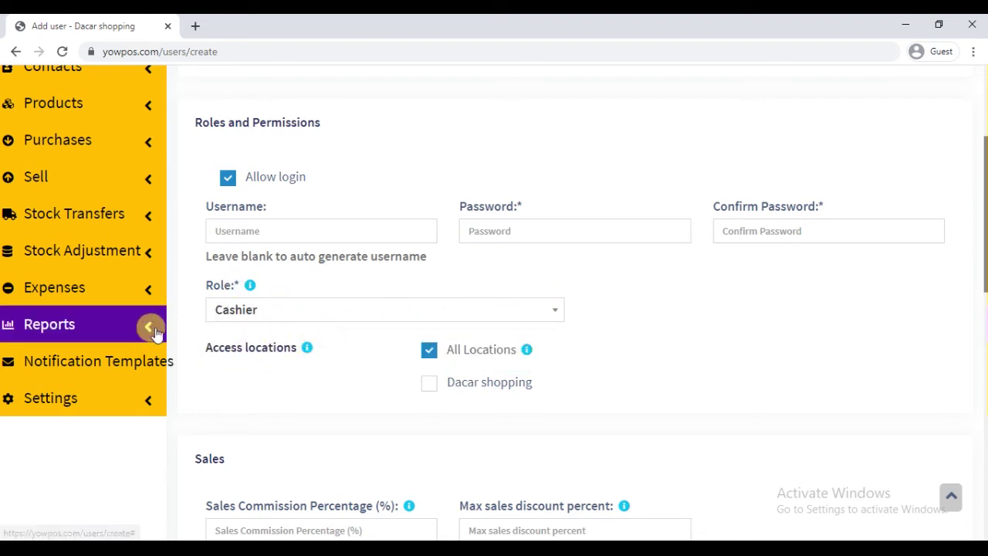
pyautogui.click(205, 310)
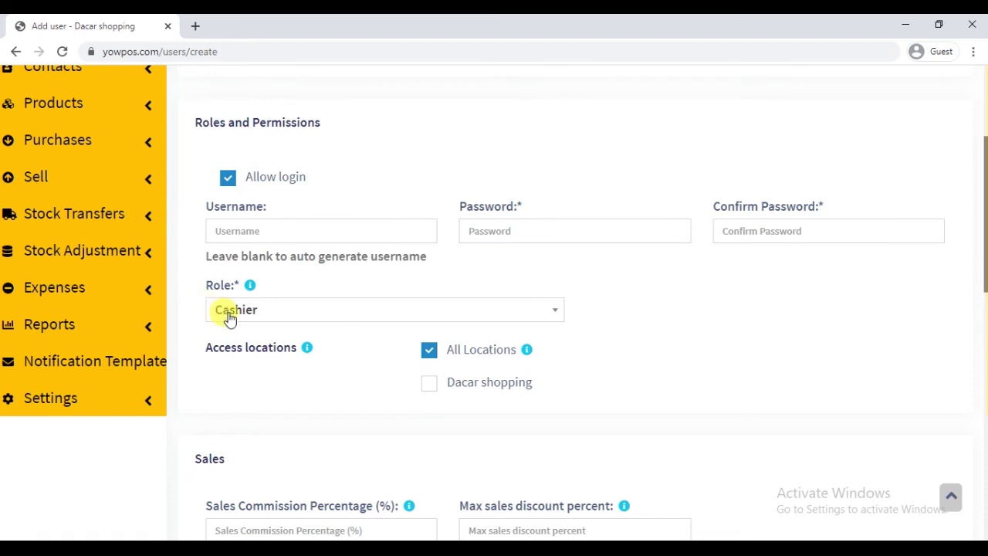
# - Restrict the new user's access locations to Dacar shopping instead of All Locations
pyautogui.scroll(-3, 227, 318)
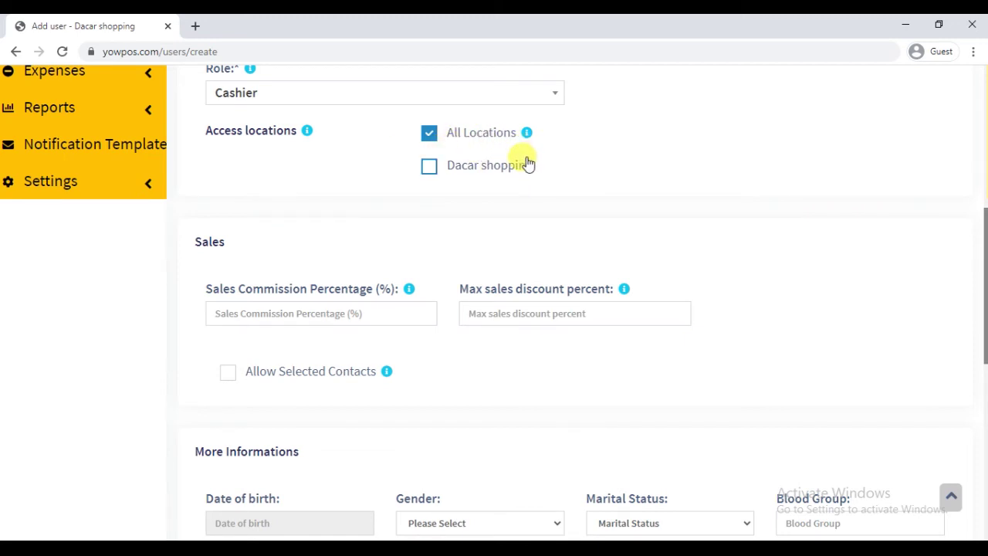
pyautogui.click(429, 137)
pyautogui.click(428, 168)
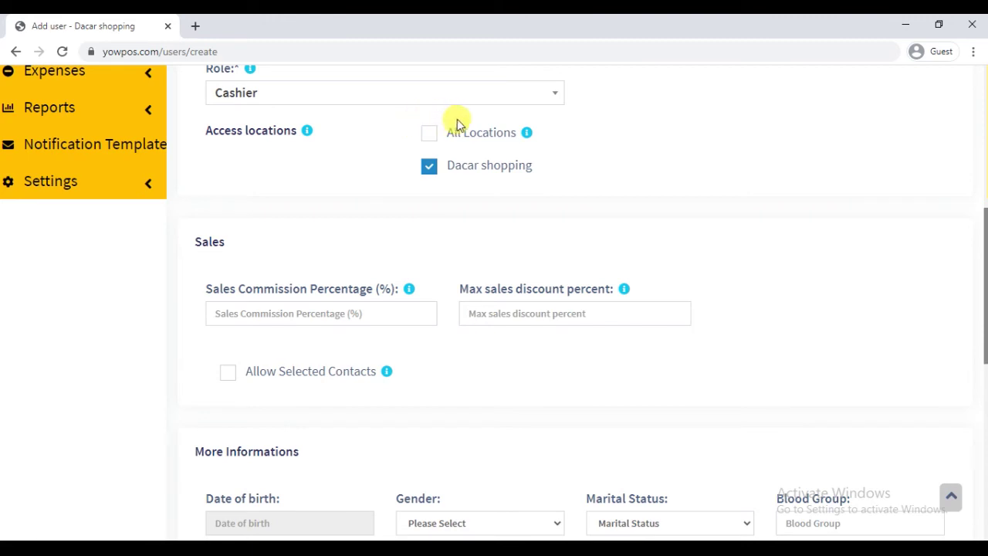
pyautogui.click(432, 173)
pyautogui.click(432, 173)
pyautogui.click(432, 173)
pyautogui.click(432, 173)
pyautogui.click(431, 173)
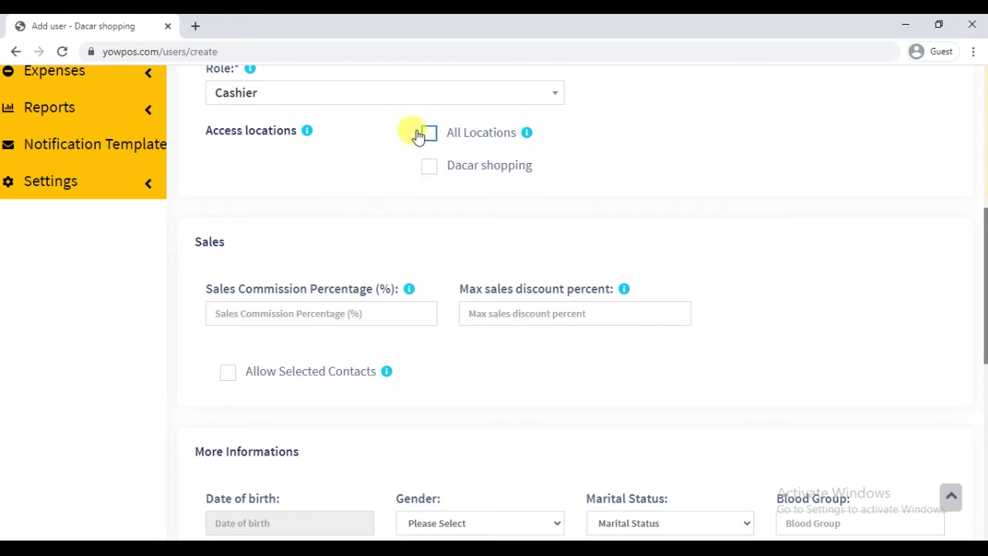
pyautogui.click(431, 173)
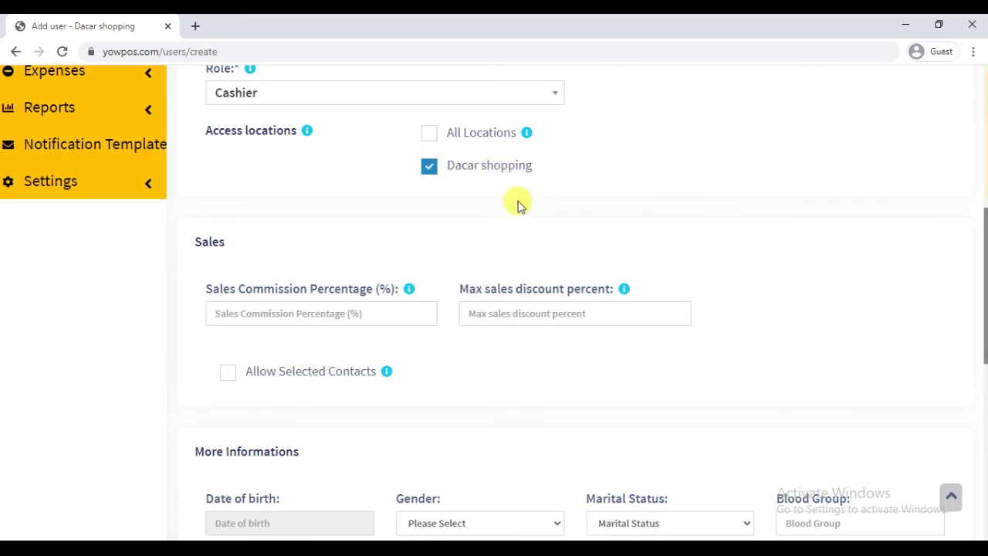
# - Set the new user's Sales Commission Percentage to 5 in the Sales section
pyautogui.scroll(-2, 529, 209)
pyautogui.click(322, 171)
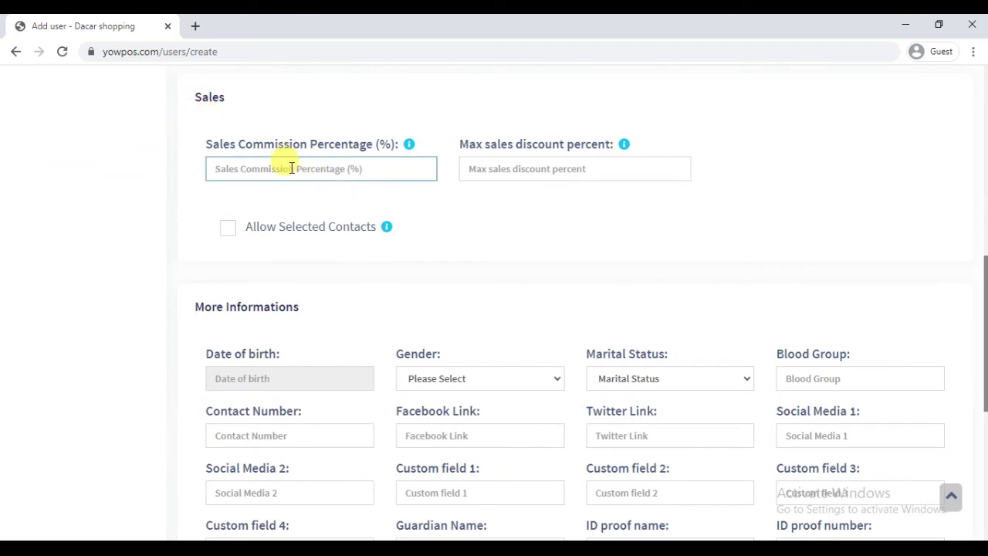
pyautogui.write('5')
pyautogui.moveTo(286, 169); pyautogui.dragTo(211, 166)
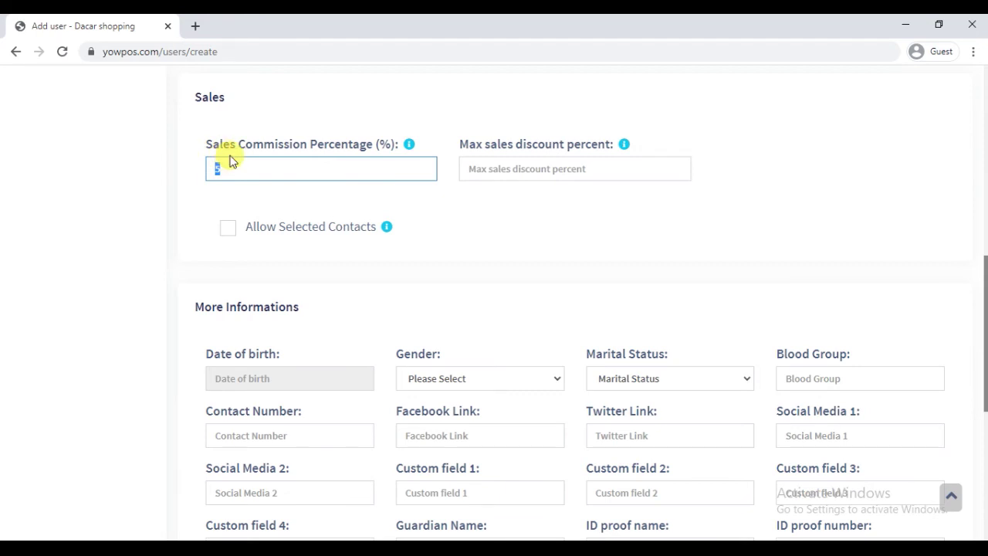
pyautogui.click(230, 161)
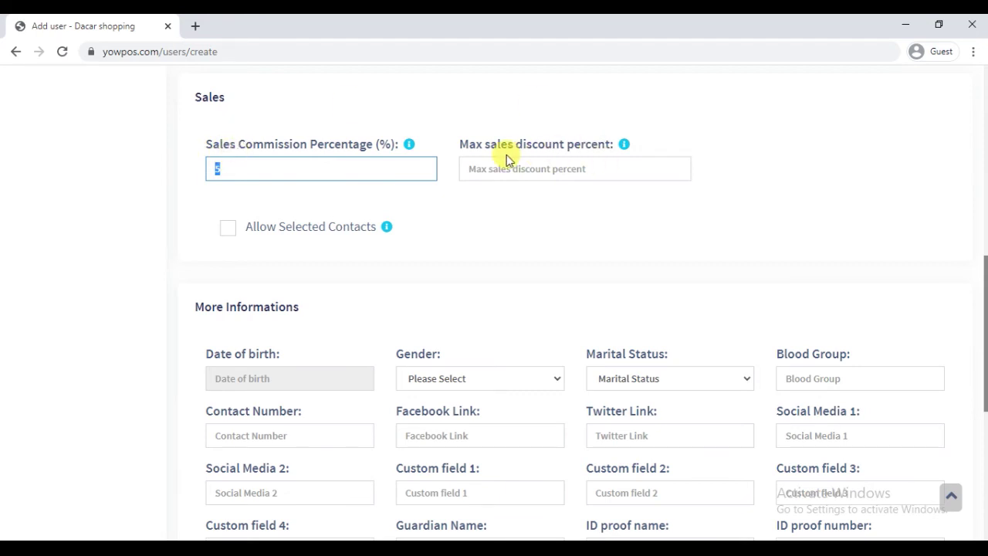
# - Examine the More Informations and Bank Details fields of the new user form, down to the save option
pyautogui.scroll(-5, 754, 331)
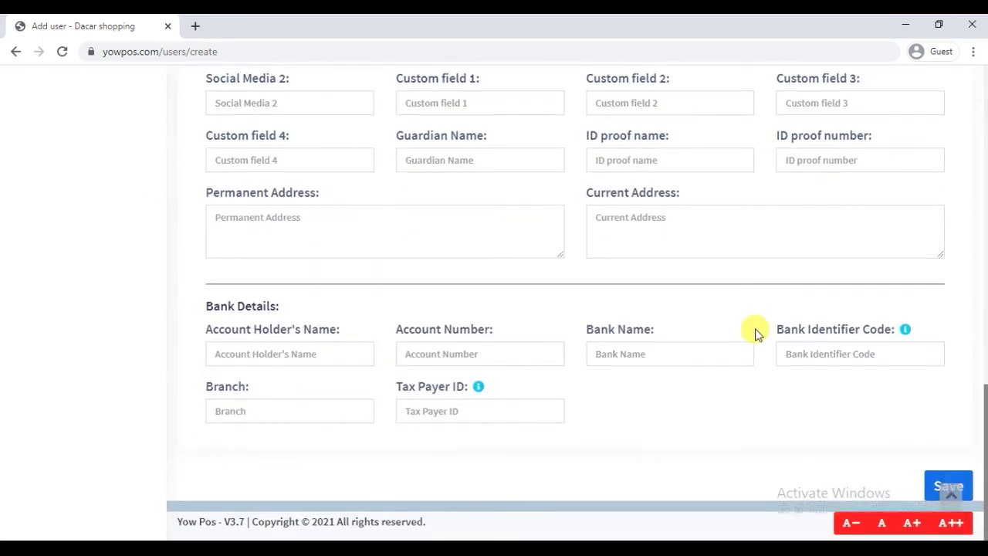
pyautogui.scroll(3, 705, 313)
pyautogui.click(291, 205)
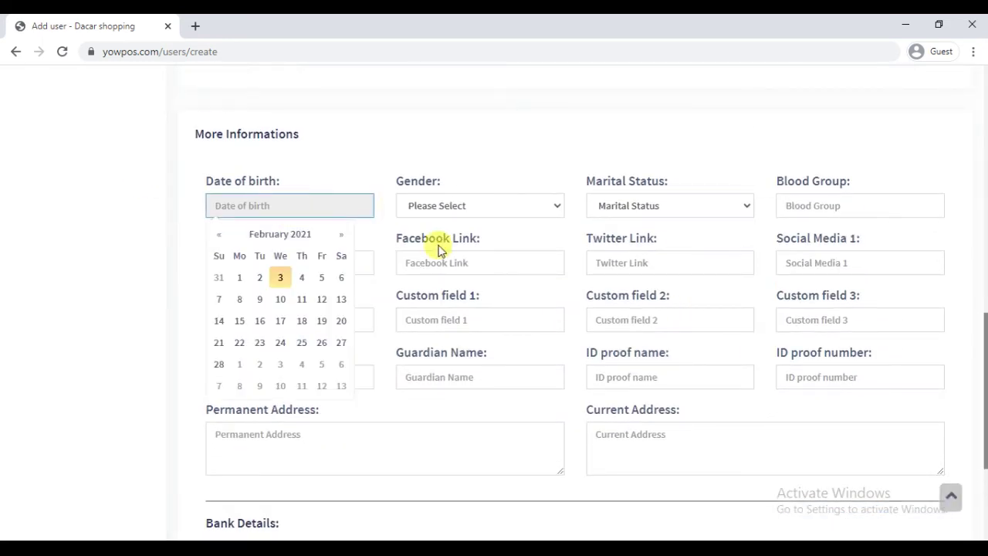
pyautogui.click(538, 206)
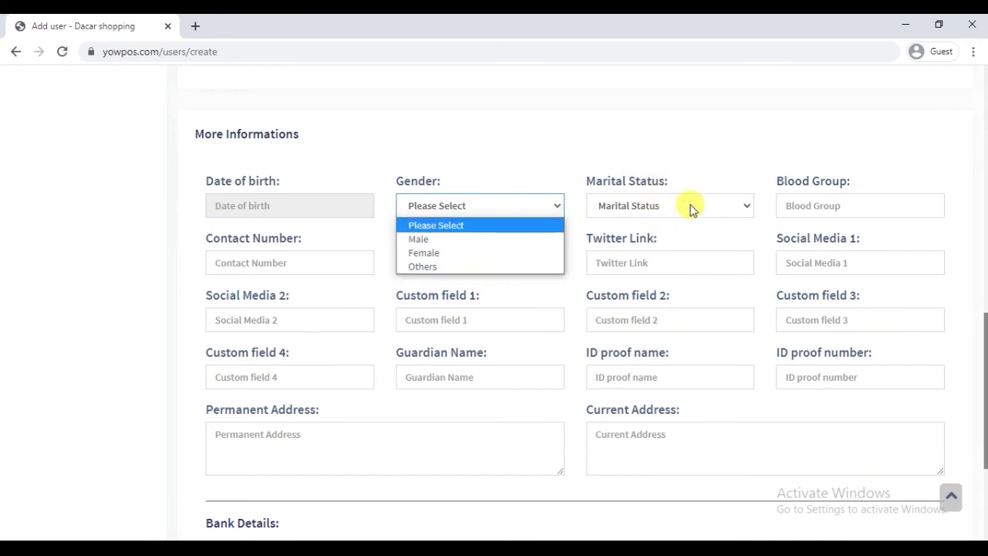
pyautogui.click(831, 205)
pyautogui.click(325, 263)
pyautogui.scroll(-2, 341, 326)
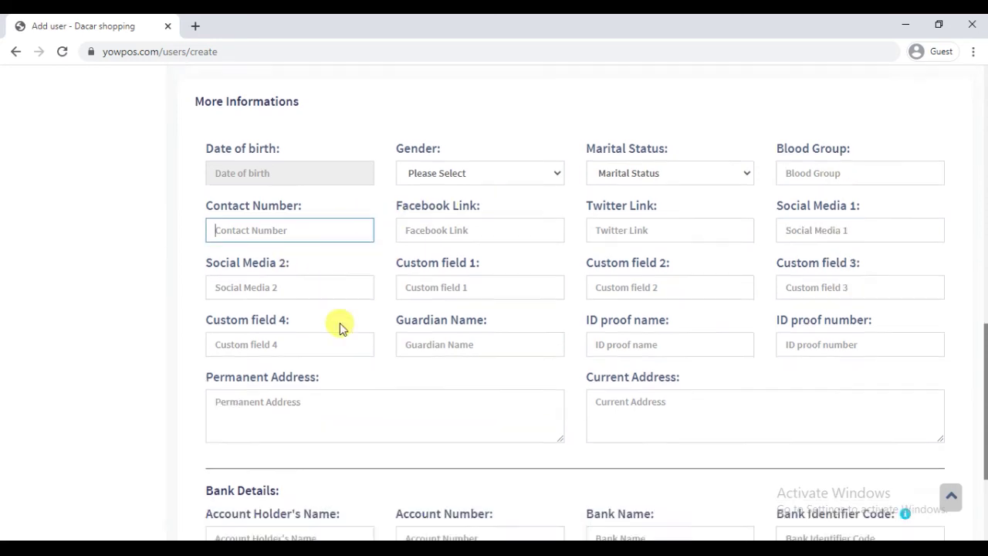
pyautogui.scroll(-1, 303, 320)
pyautogui.click(298, 361)
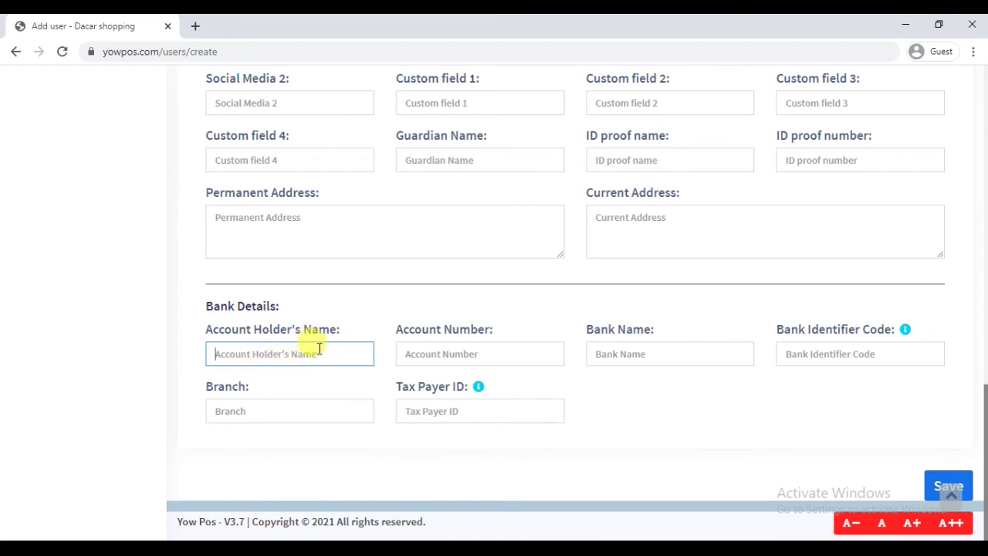
pyautogui.click(446, 354)
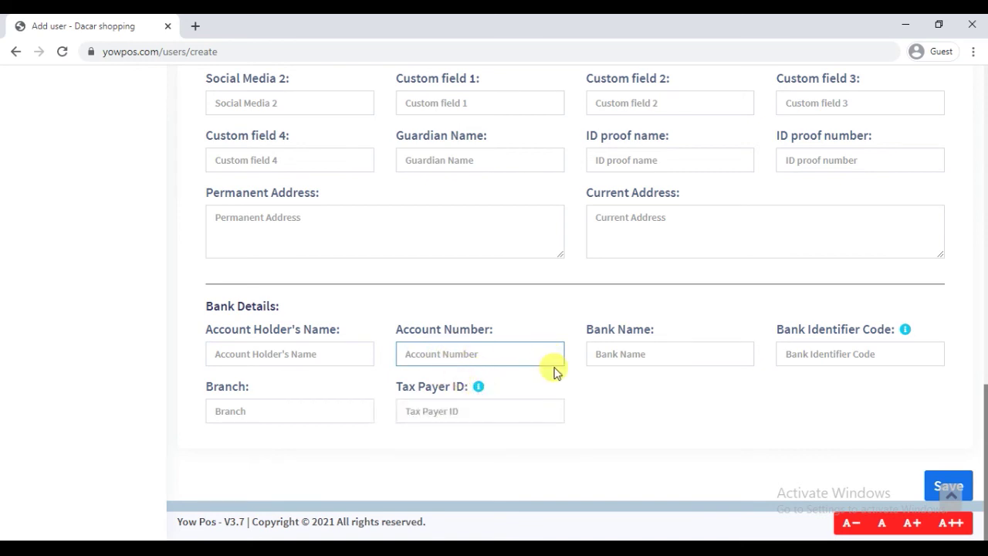
pyautogui.click(664, 355)
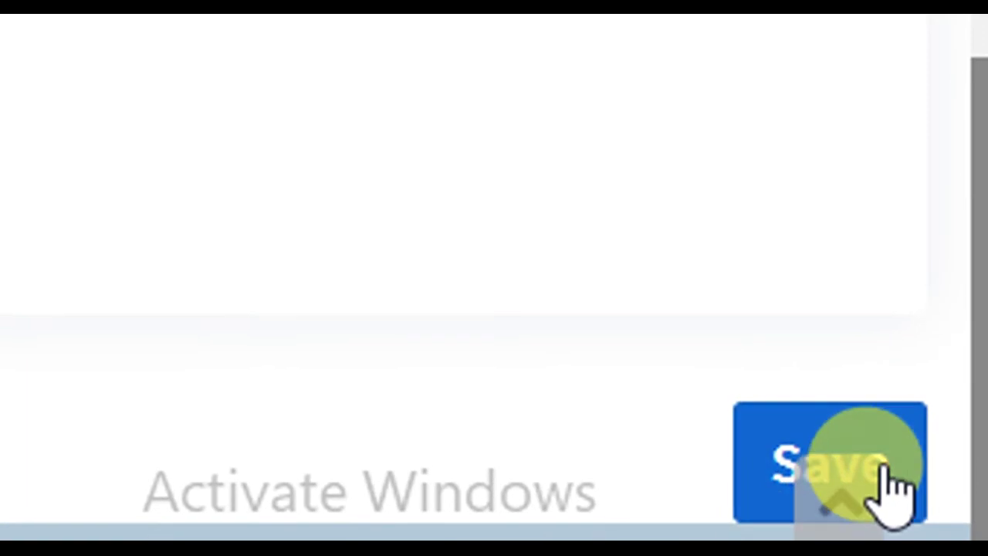
pyautogui.click(760, 454)
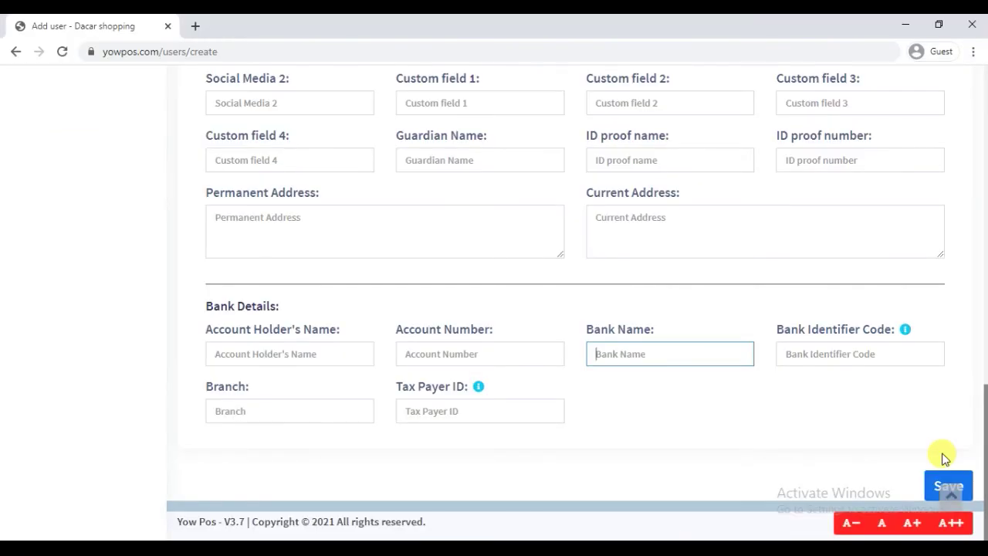
# - Return to the users list, leaving the new user form without saving its entries
pyautogui.scroll(15, 746, 410)
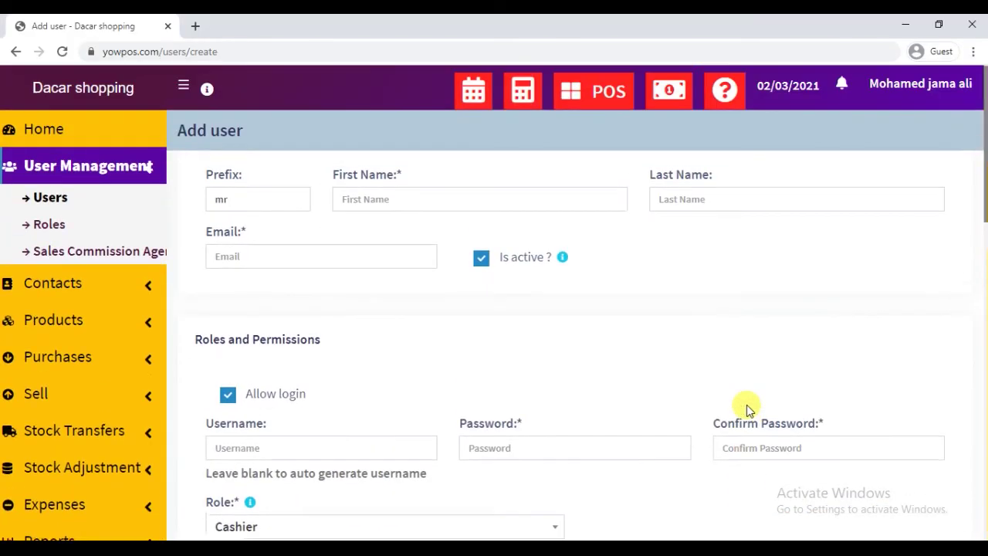
pyautogui.click(109, 169)
pyautogui.click(108, 174)
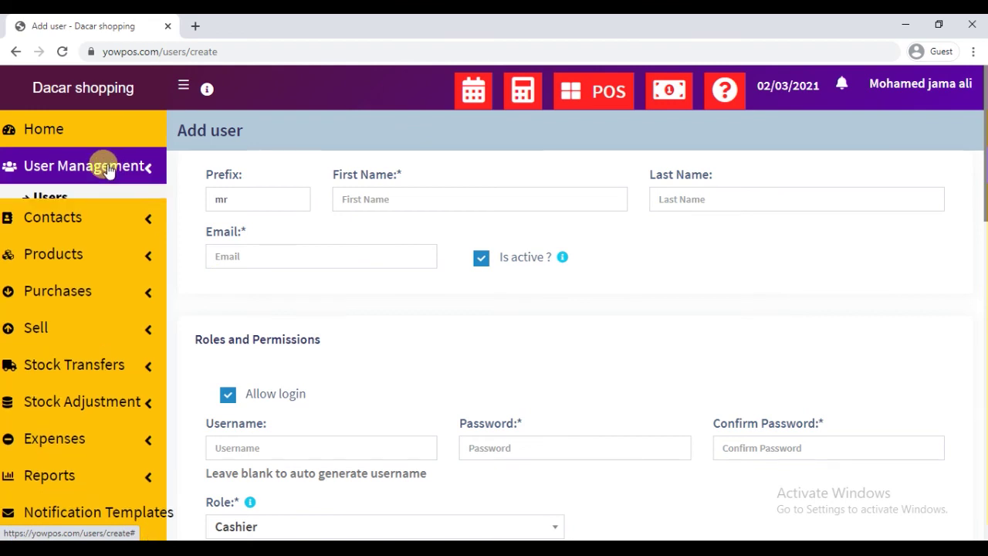
pyautogui.click(53, 198)
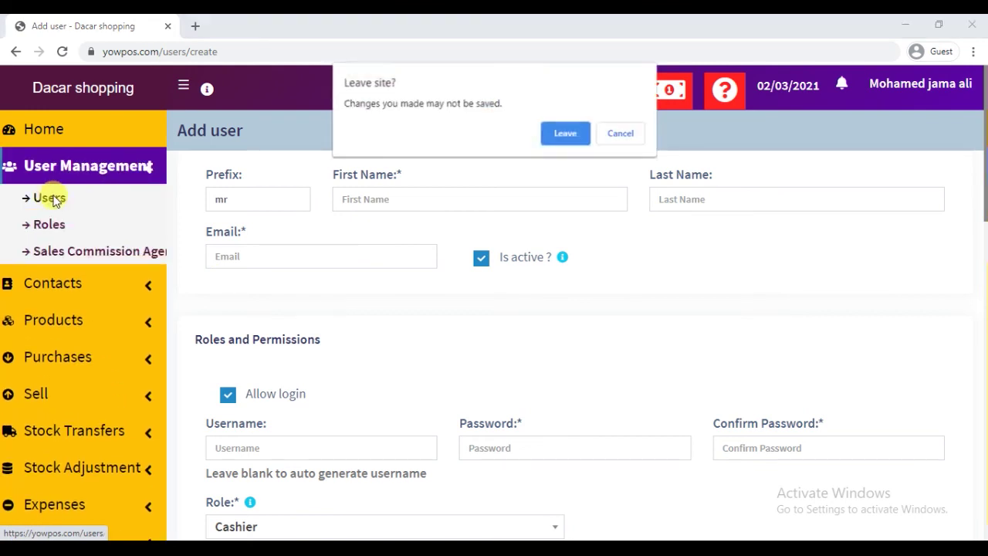
pyautogui.click(555, 139)
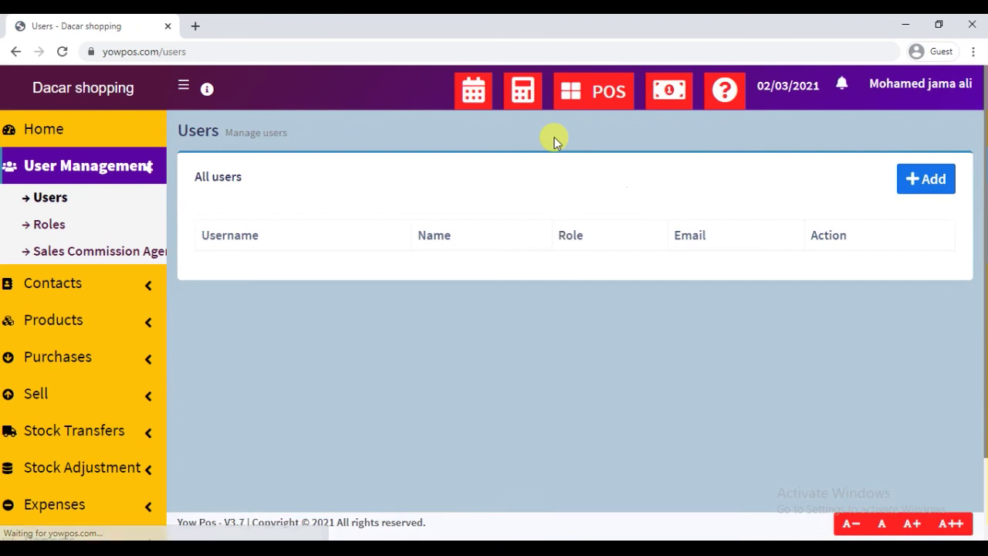